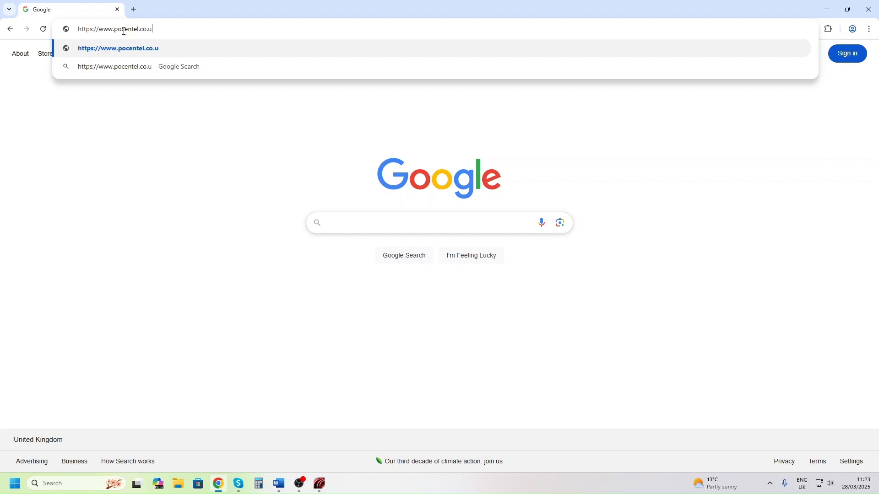
Go to the Entel portal at pocentel.co.uk, accept its cookies and open the account registration form
key(Return)
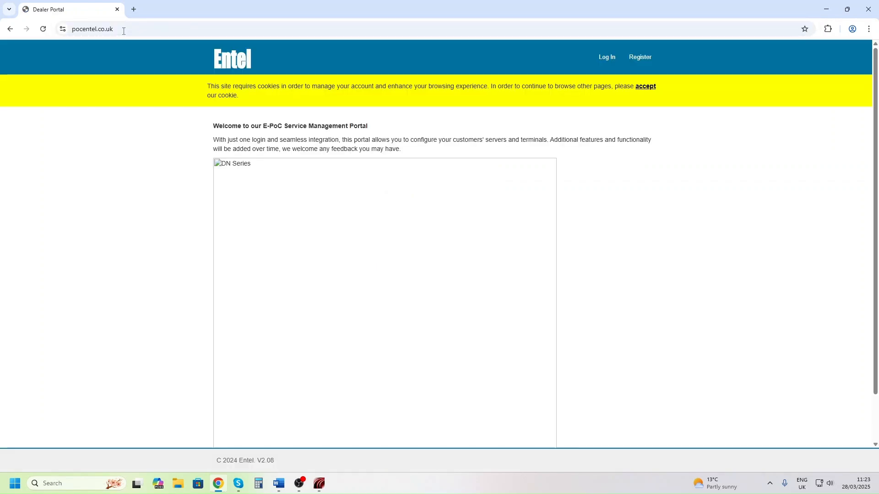
click(645, 87)
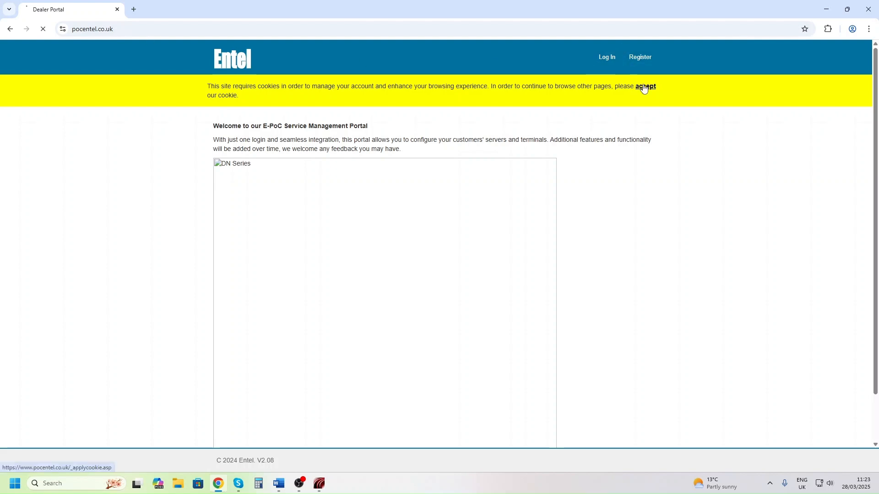
click(639, 58)
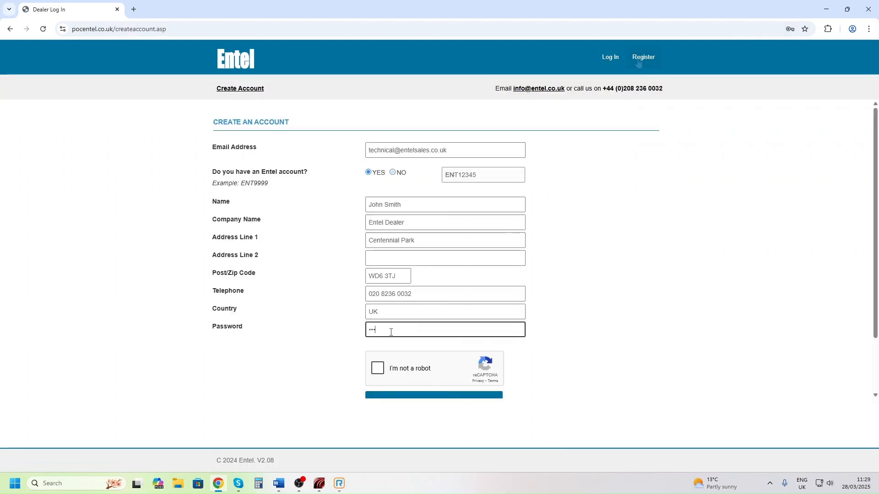
Enter the new account's password and complete the robot check by selecting the squares with crosswalks
text(••••••••••••)
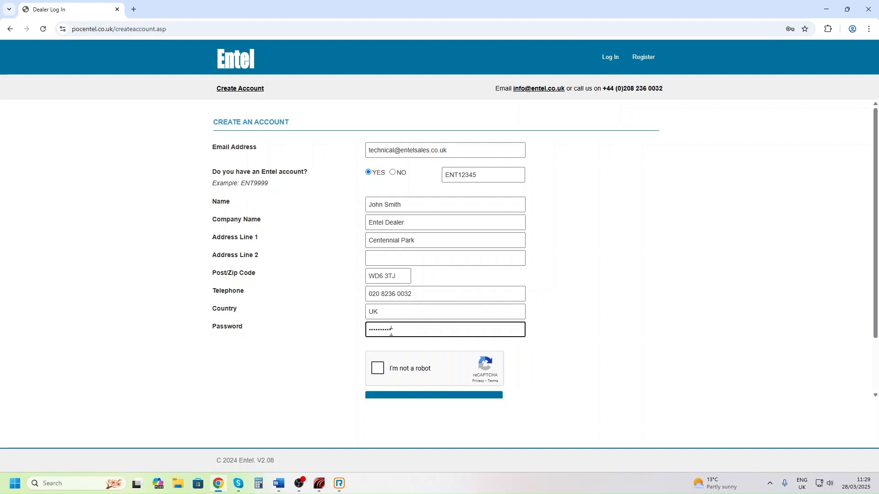
click(380, 370)
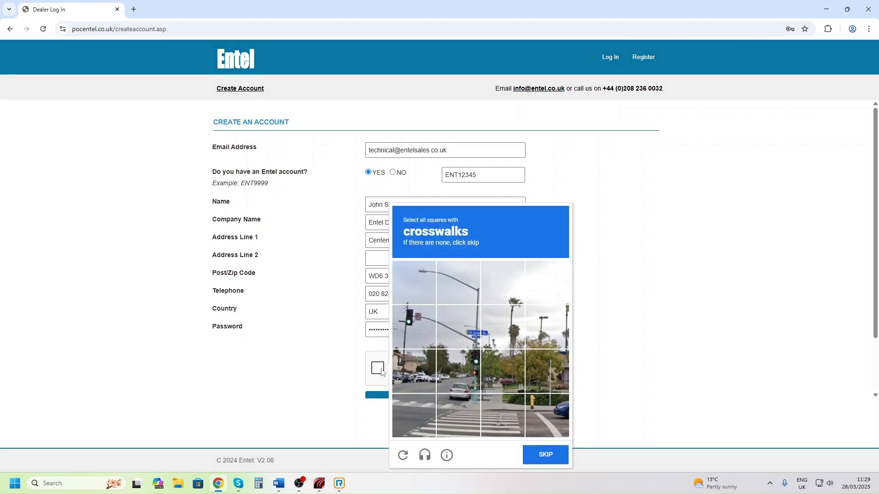
click(405, 413)
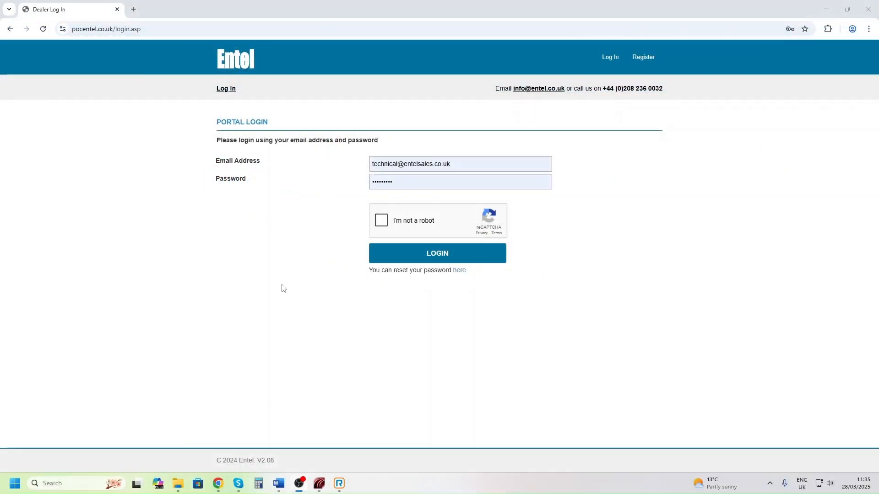
Pass the robot check and log in to the dealer portal with the prefilled credentials
click(382, 221)
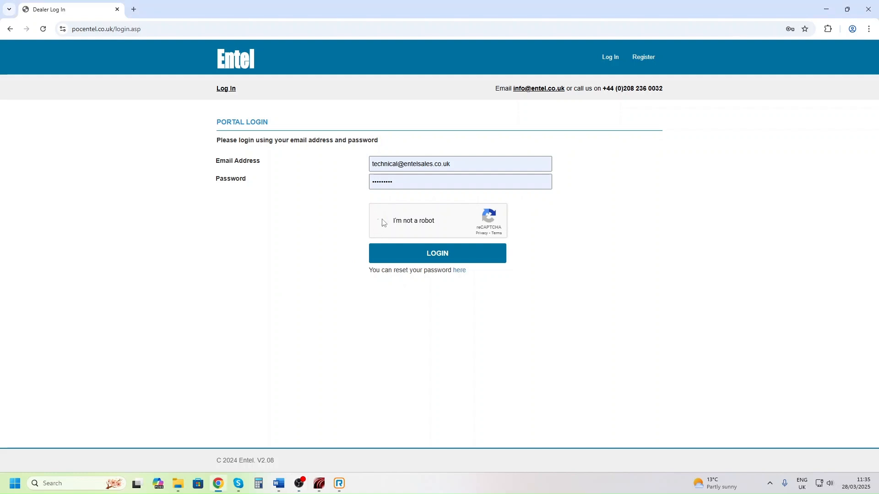
click(441, 257)
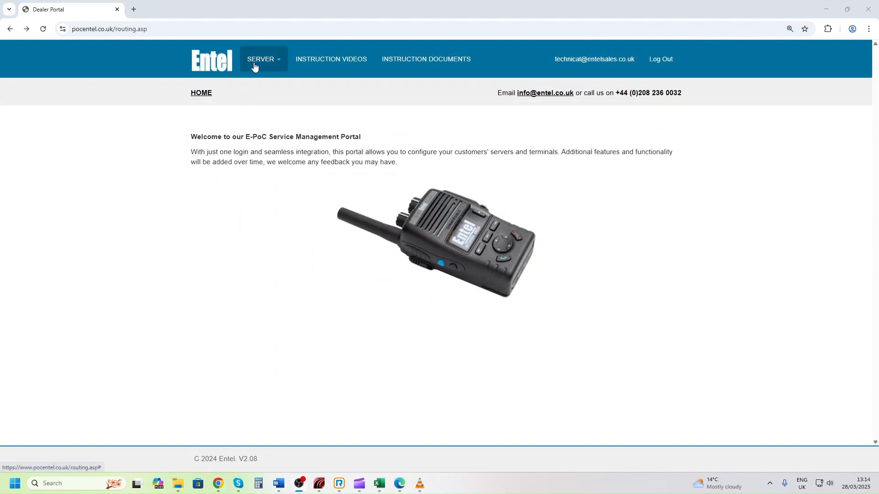
Open the radio management page of the existing server Oaktree Radio Elstree (ENT49) UK
click(255, 67)
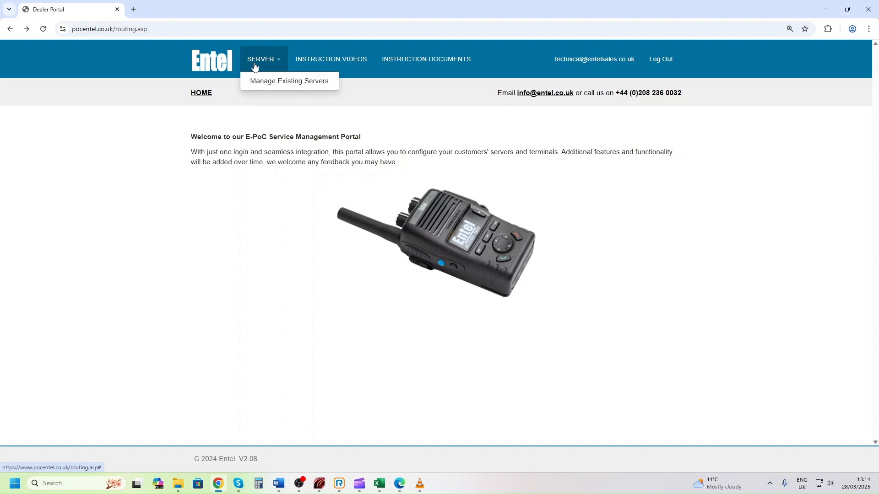
click(262, 84)
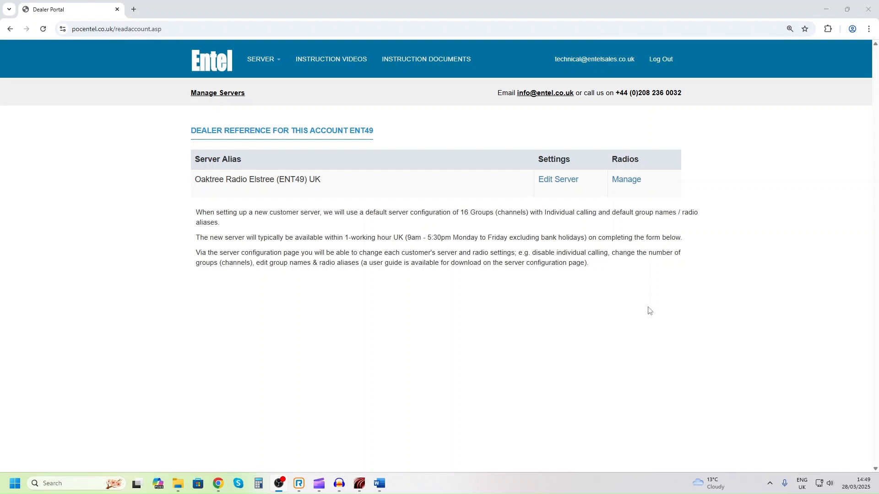
click(624, 183)
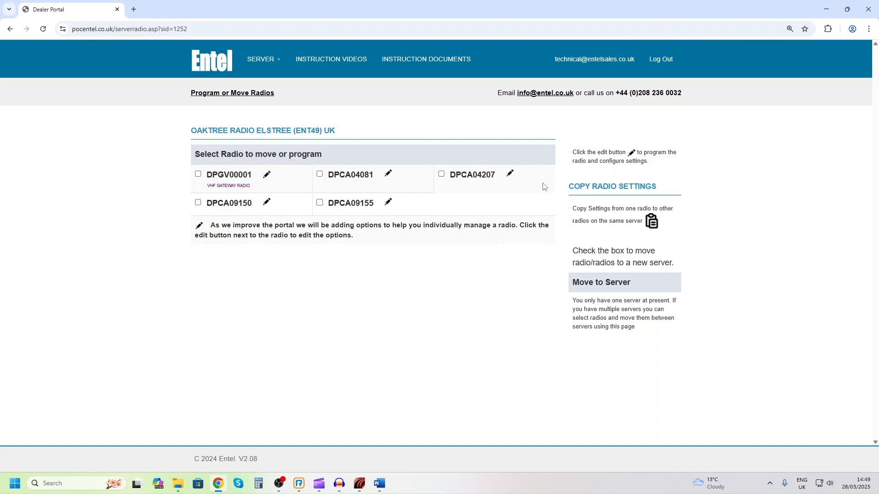
For radio DPCA04081, set Menu Level to Missed calls and information only and GPS Enabled to true, and update its options
click(388, 175)
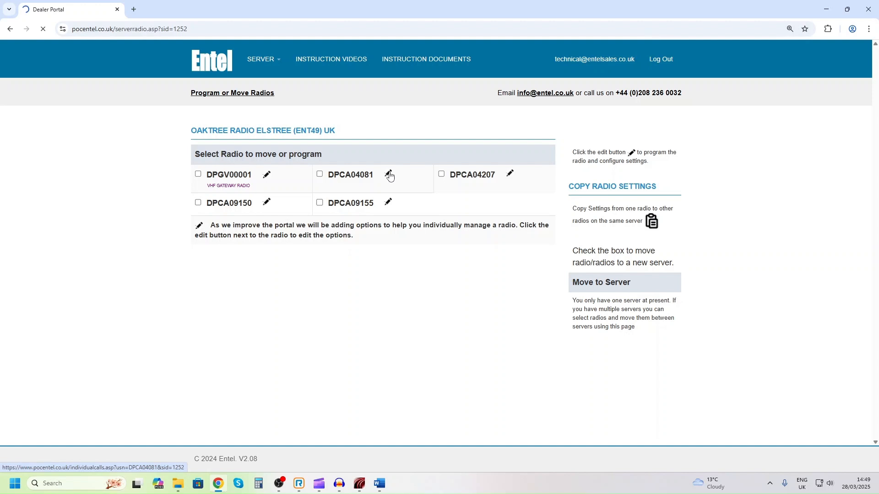
click(376, 211)
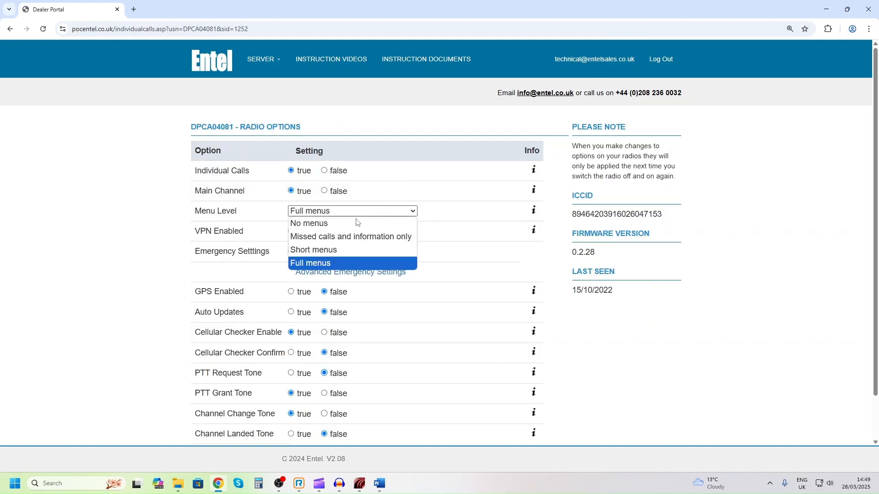
click(362, 235)
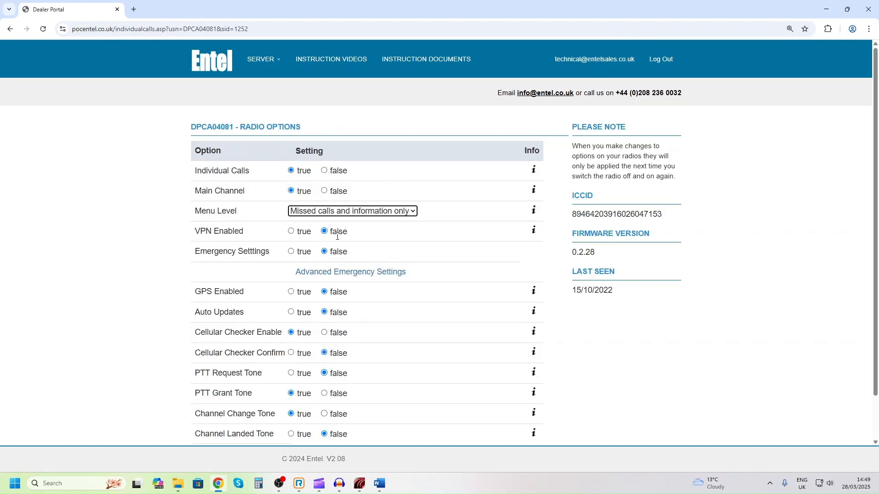
click(291, 291)
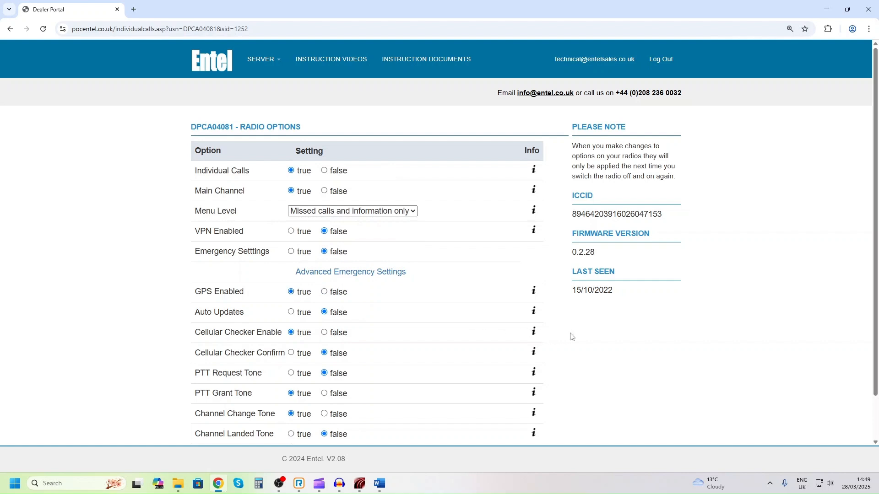
scroll(572, 339, down, 2)
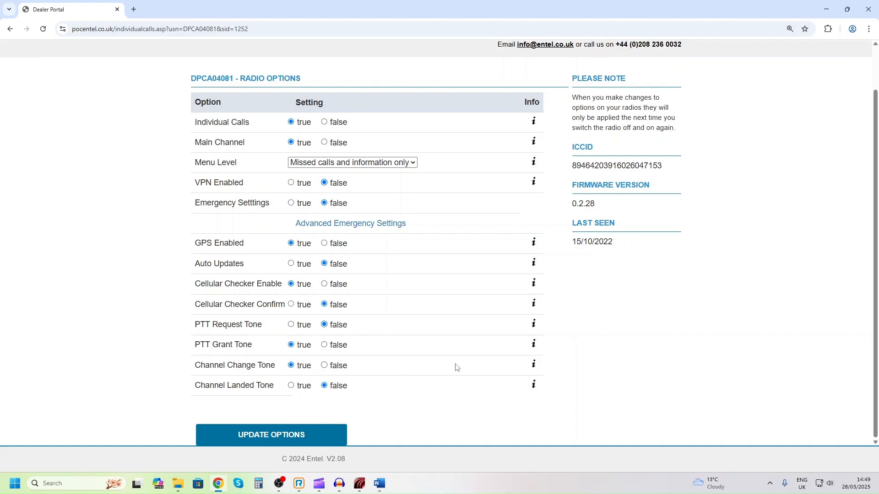
click(279, 435)
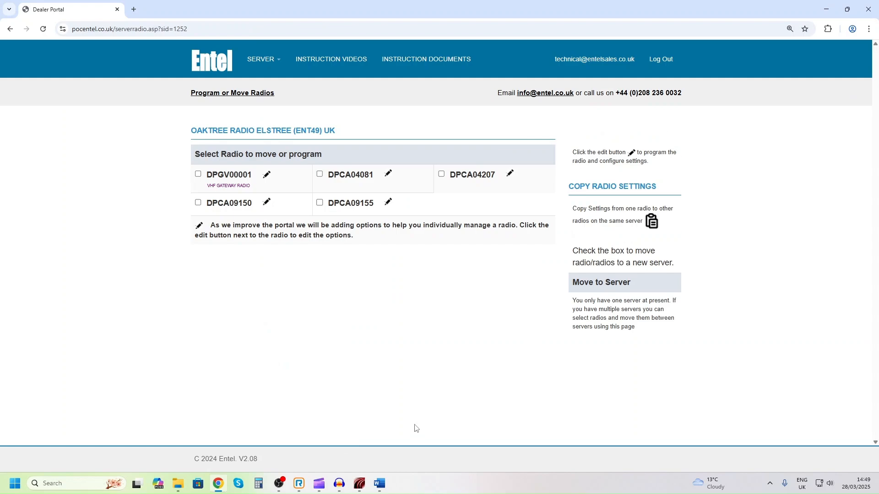
Copy the settings of radio DPCA04081 to all radios on the same server
click(652, 223)
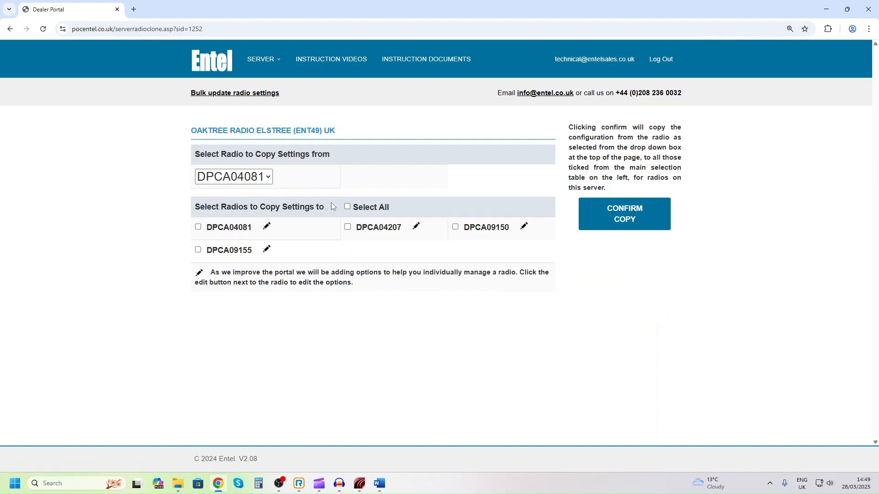
click(348, 227)
click(347, 206)
click(613, 215)
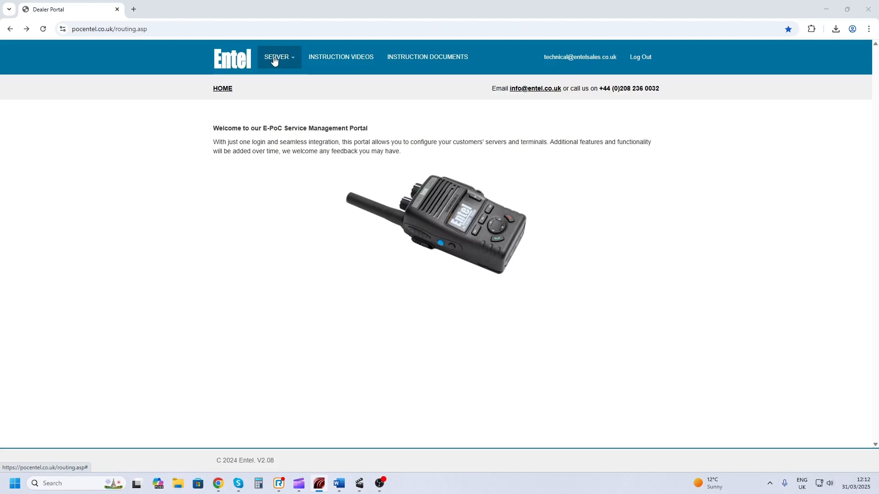
Open the settings of the existing server Oaktree Radio Elstree (ENT49) UK for editing
click(275, 61)
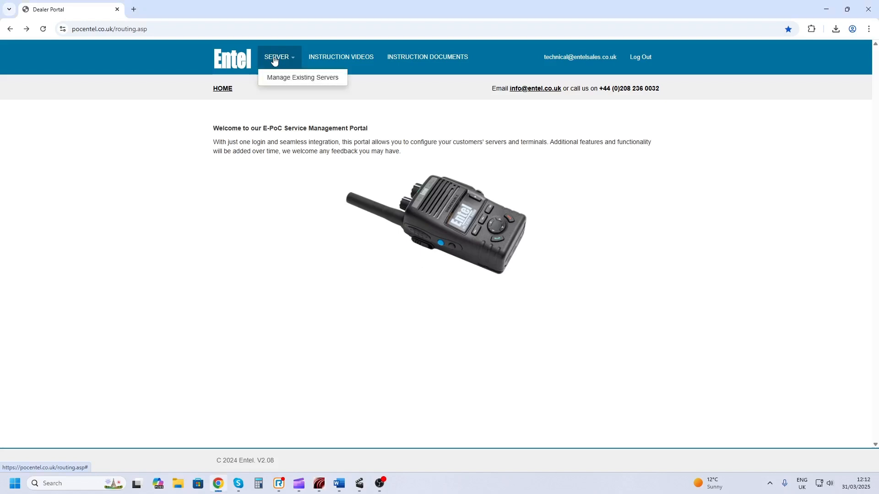
click(279, 77)
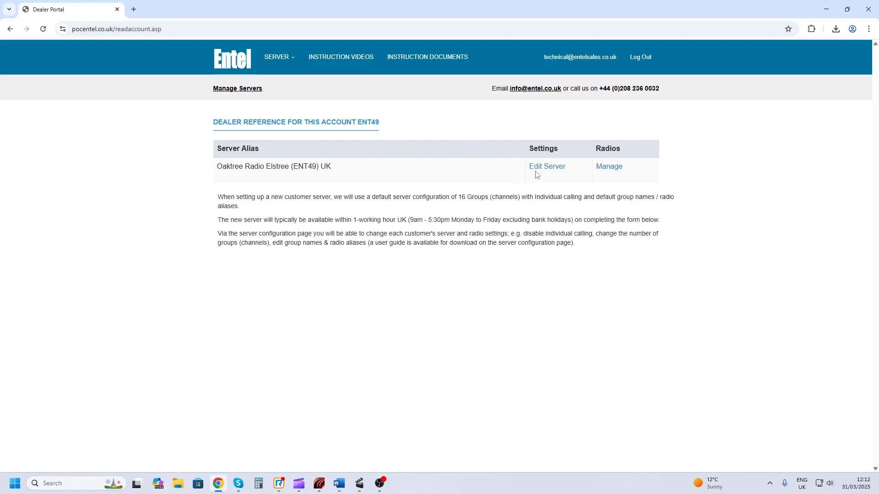
click(547, 167)
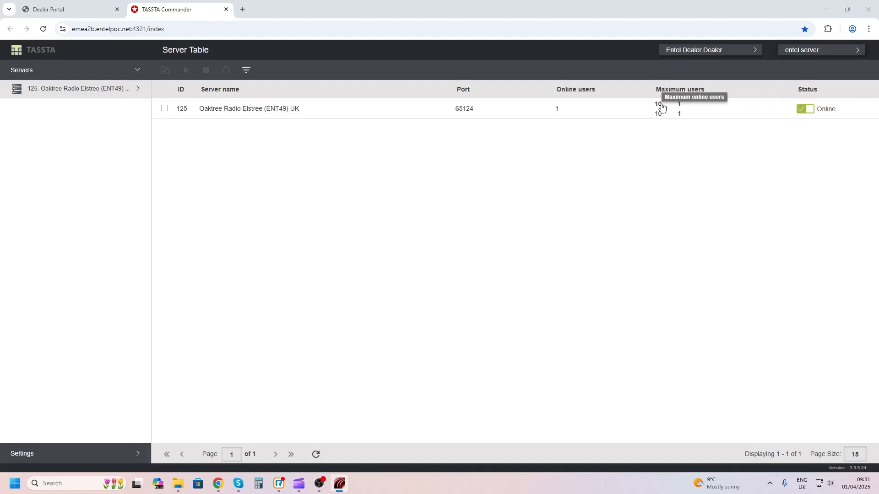
Open user DPCA06620 of the Oaktree Radio Elstree server for editing in TASSTA Commander
click(116, 89)
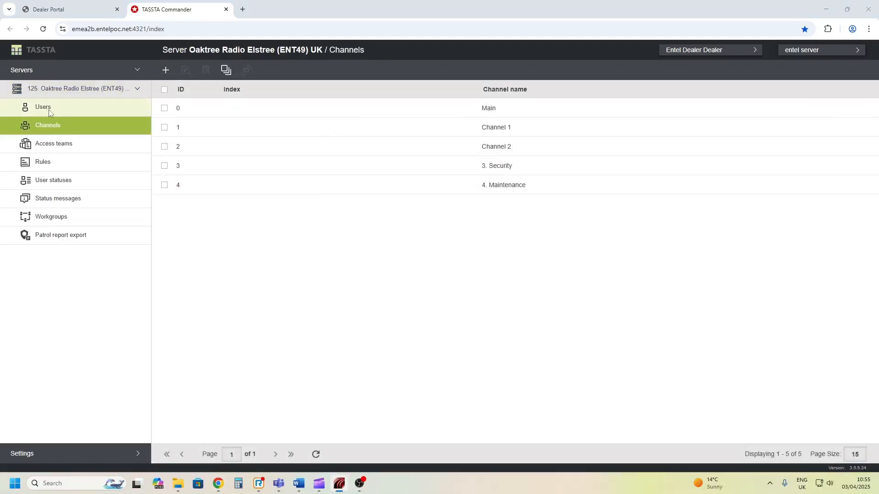
click(49, 110)
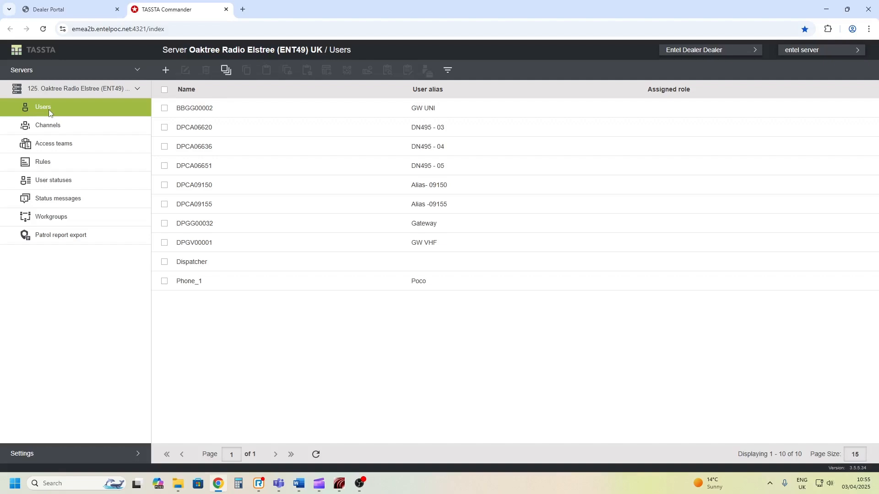
click(199, 129)
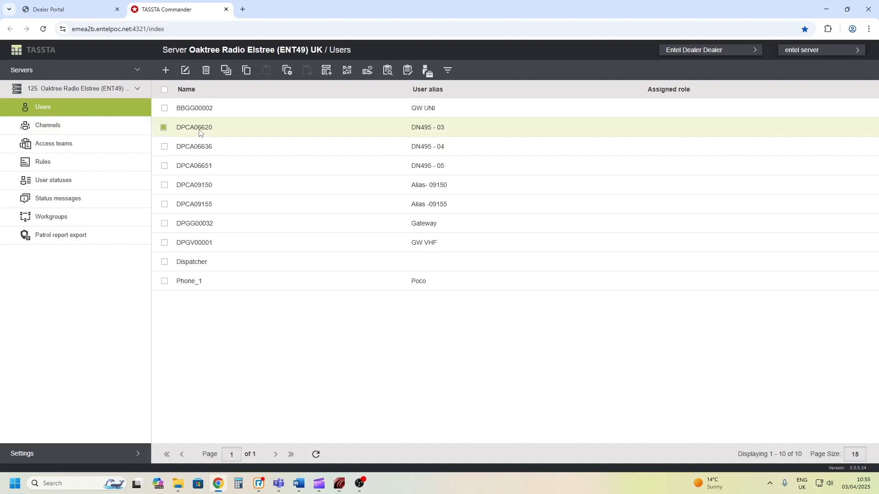
click(185, 72)
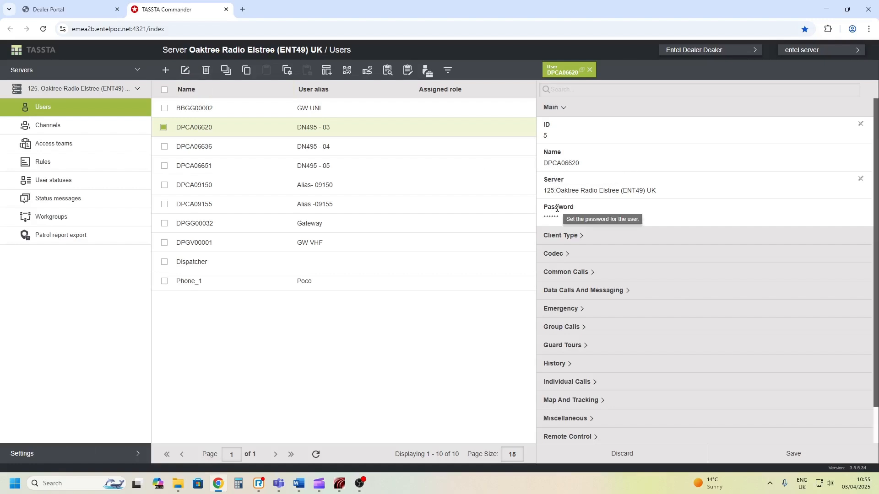
Examine the user's authentication alias and the map and tracking, individual call, group call and emergency settings
scroll(591, 332, down, 1)
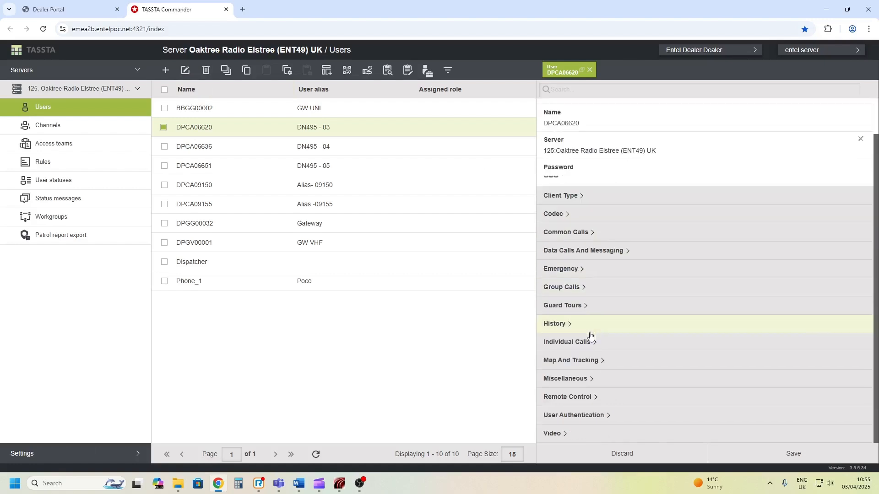
click(576, 420)
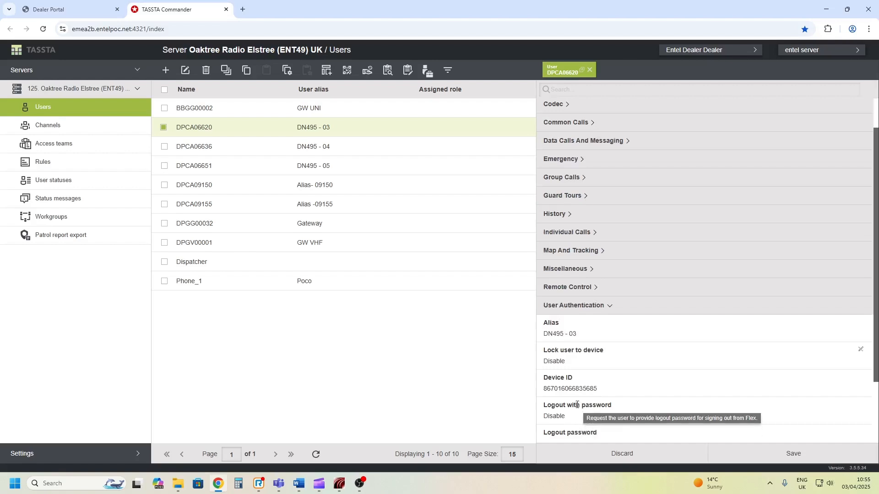
click(580, 338)
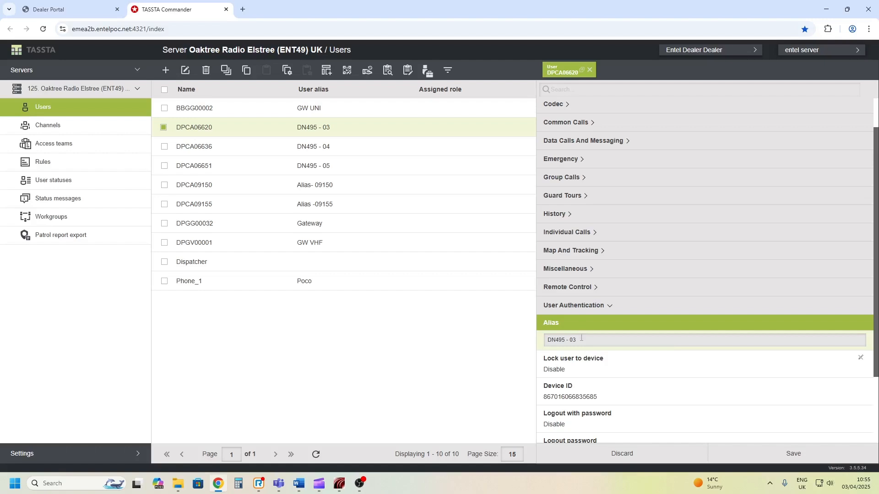
click(576, 255)
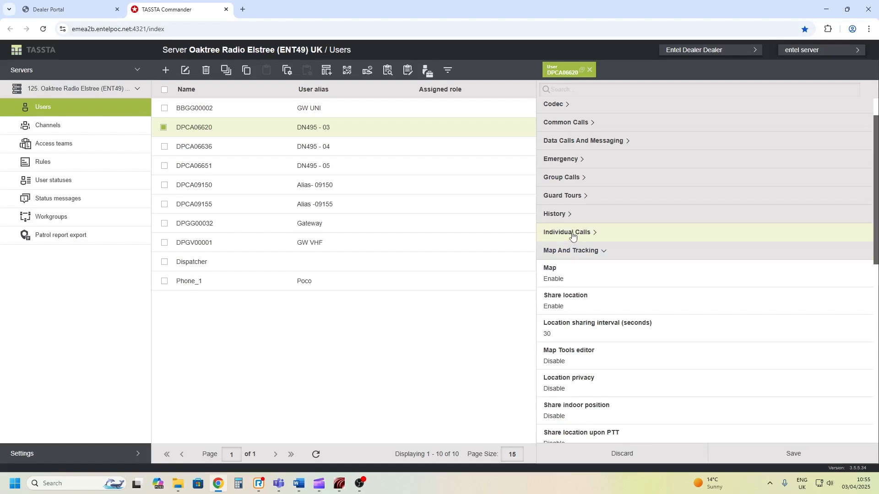
click(573, 236)
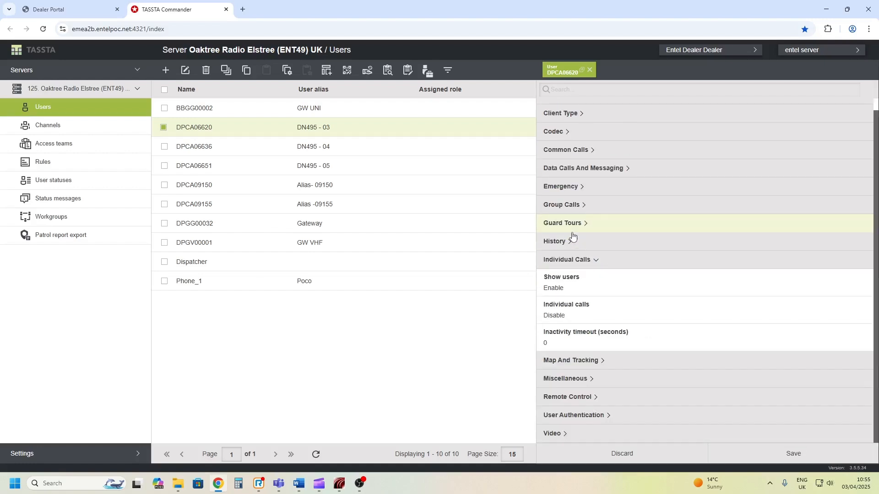
click(570, 205)
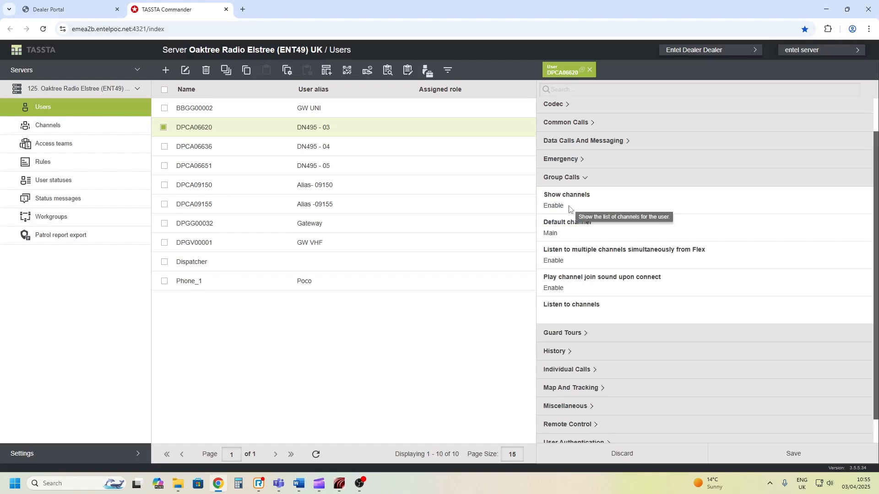
click(564, 160)
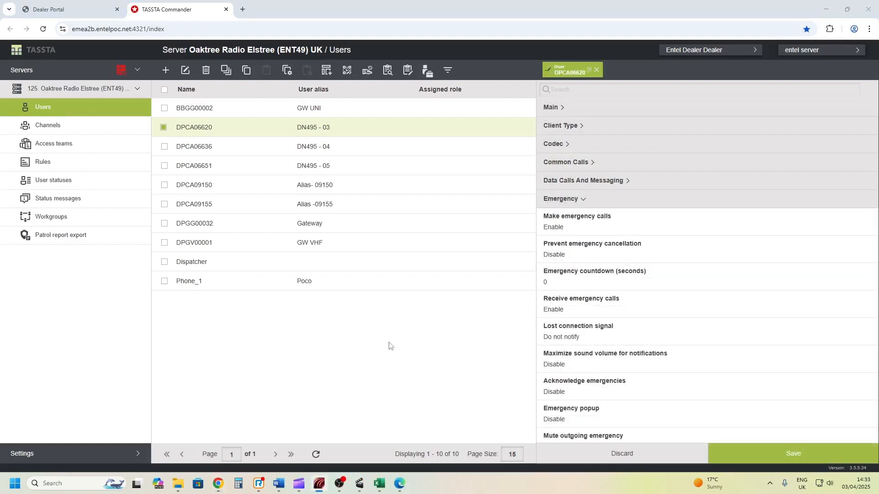
click(739, 452)
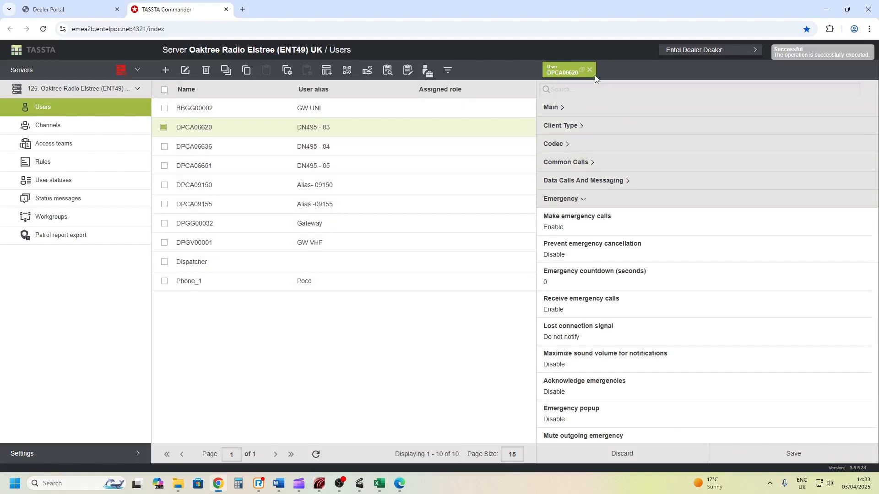
click(590, 70)
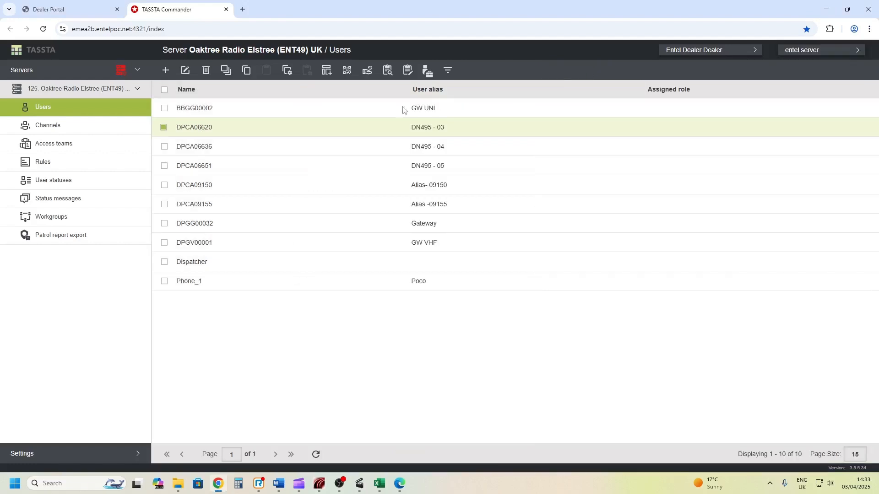
Rename the server's Channel 1 to Channel 3, save the change and close the channel's editor
click(51, 130)
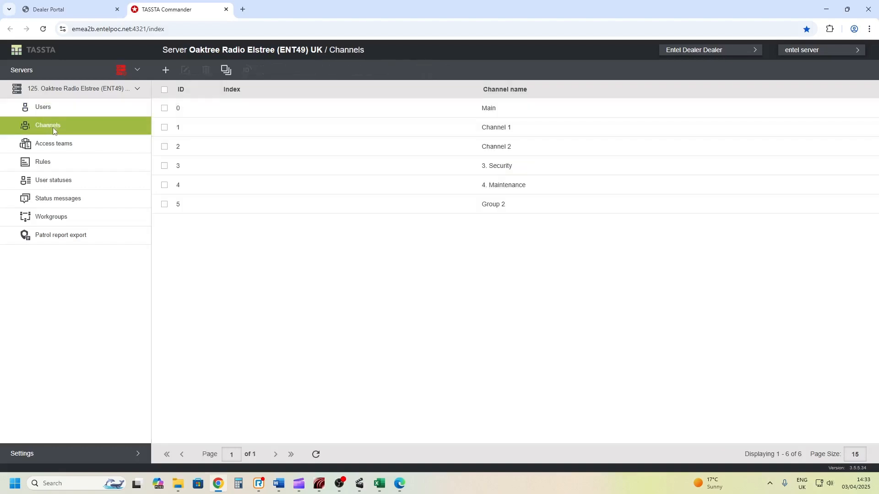
click(211, 130)
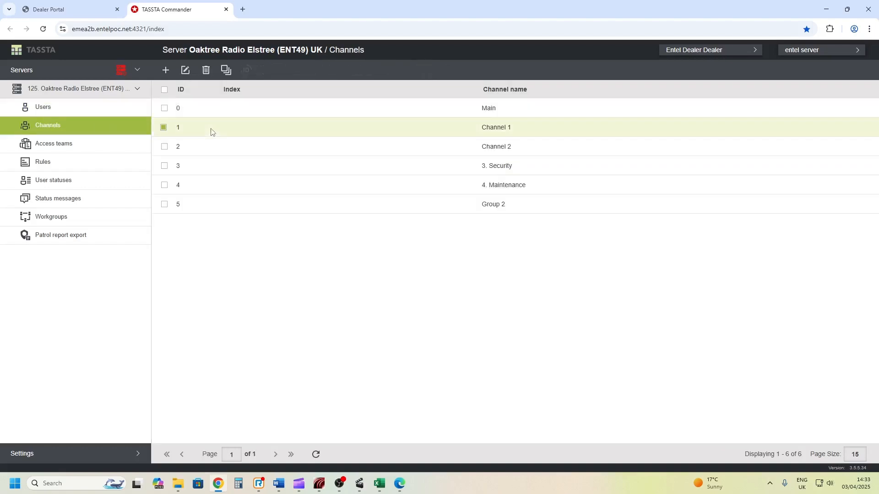
click(186, 71)
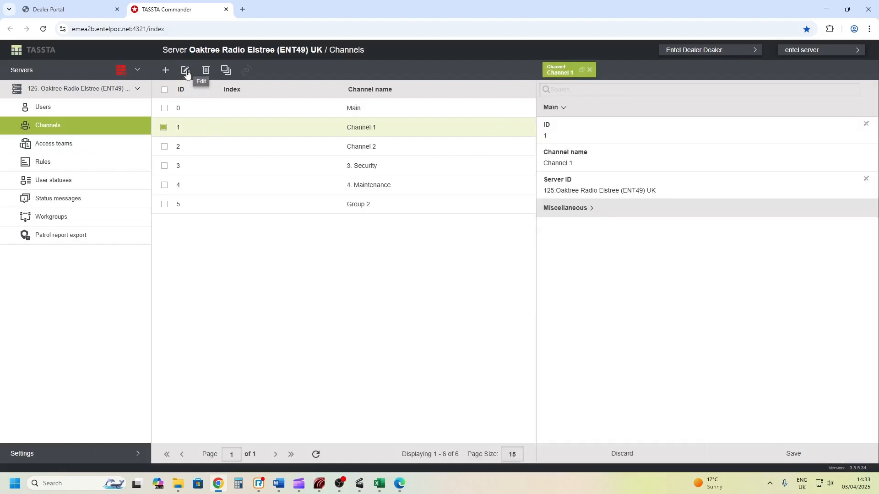
click(583, 163)
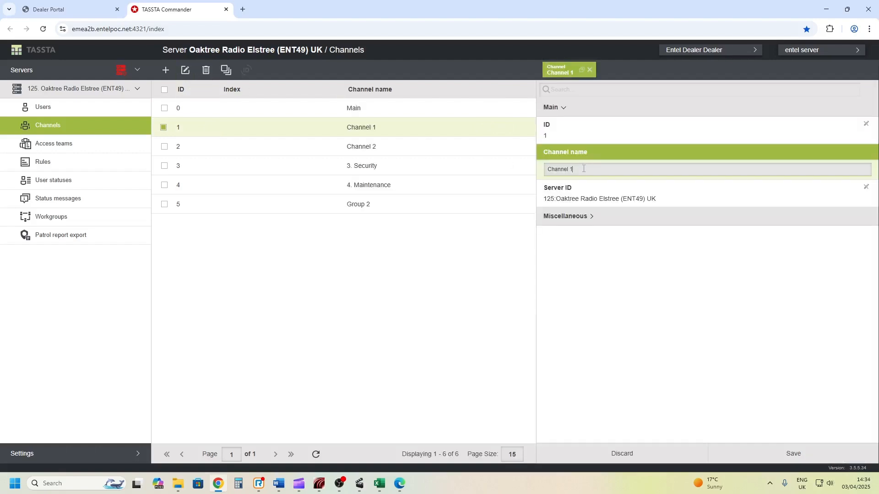
text(3)
click(716, 372)
click(783, 462)
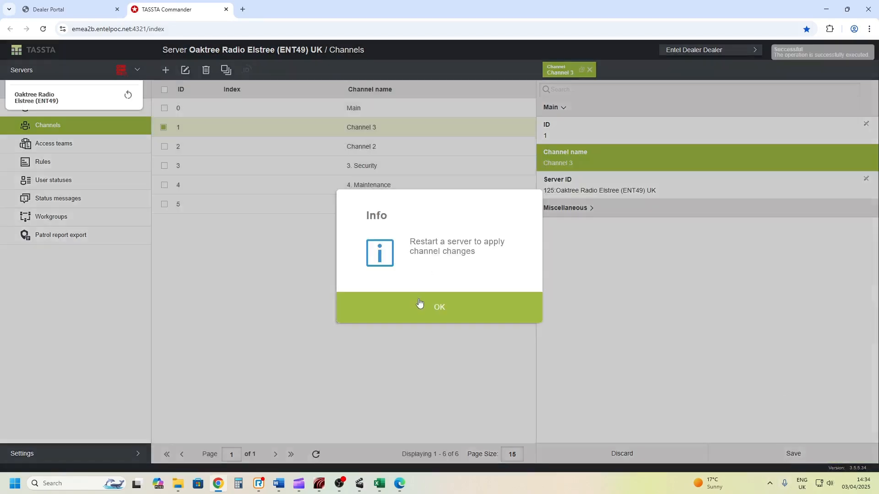
click(420, 304)
click(590, 70)
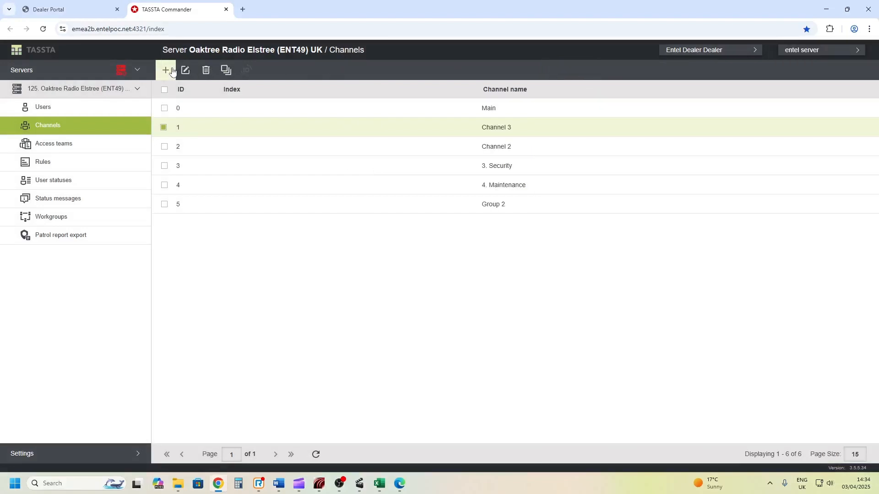
Create a new channel named TEST on the Oaktree Radio Elstree server and save it
click(167, 71)
click(554, 165)
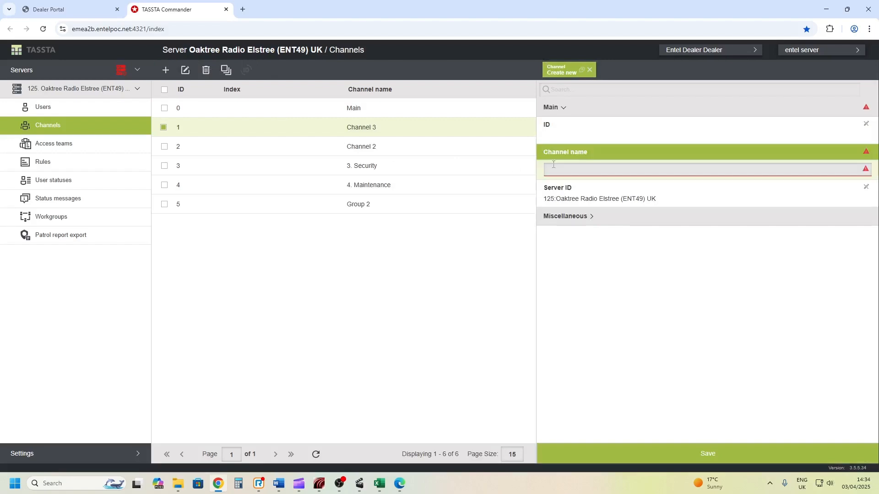
text(TES)
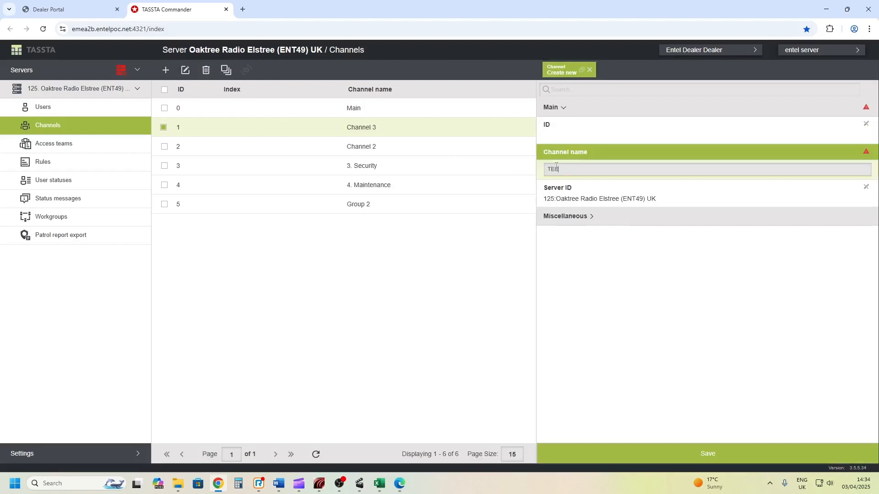
text(T)
click(668, 452)
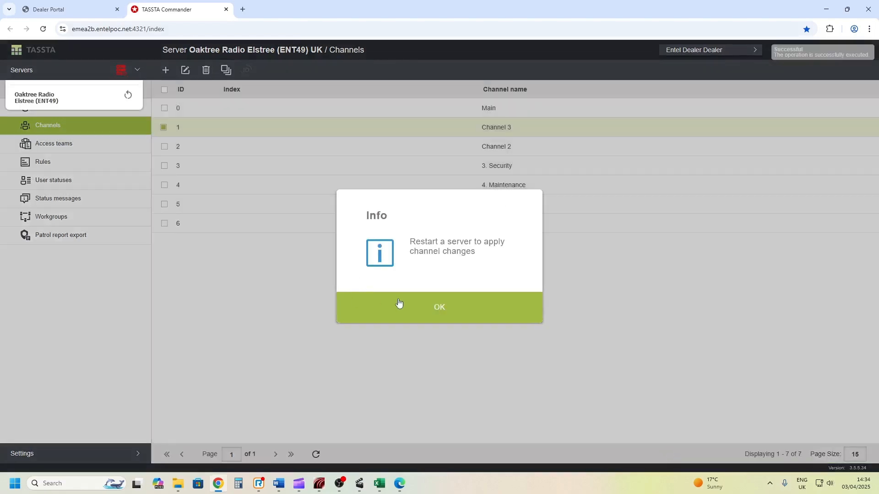
click(404, 308)
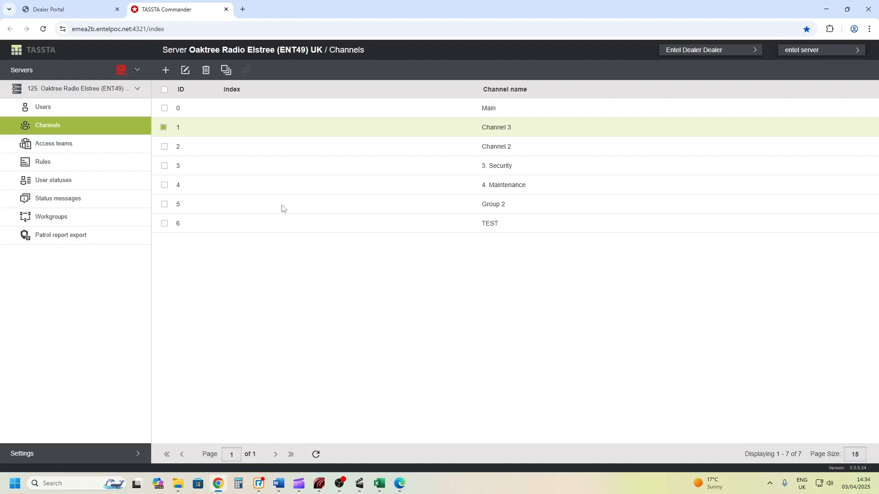
Restart the Oaktree Radio Elstree (ENT49) server to apply the channel changes and open its overview
click(120, 73)
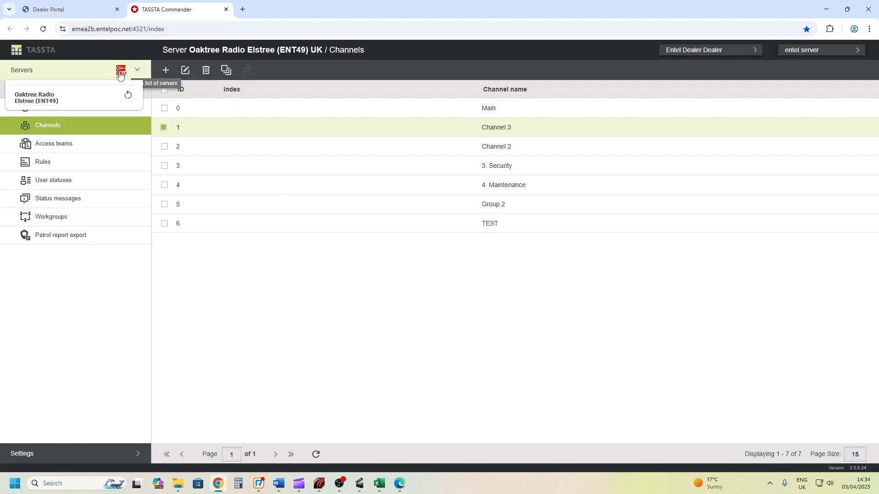
click(128, 94)
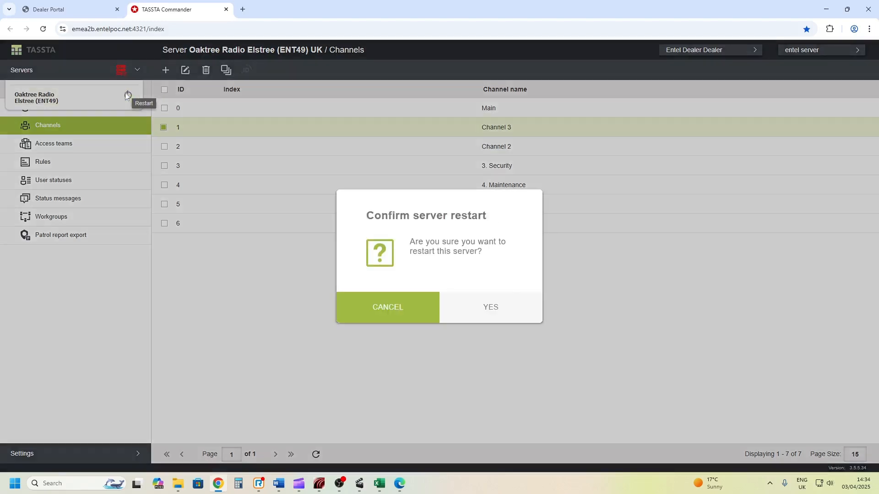
click(460, 296)
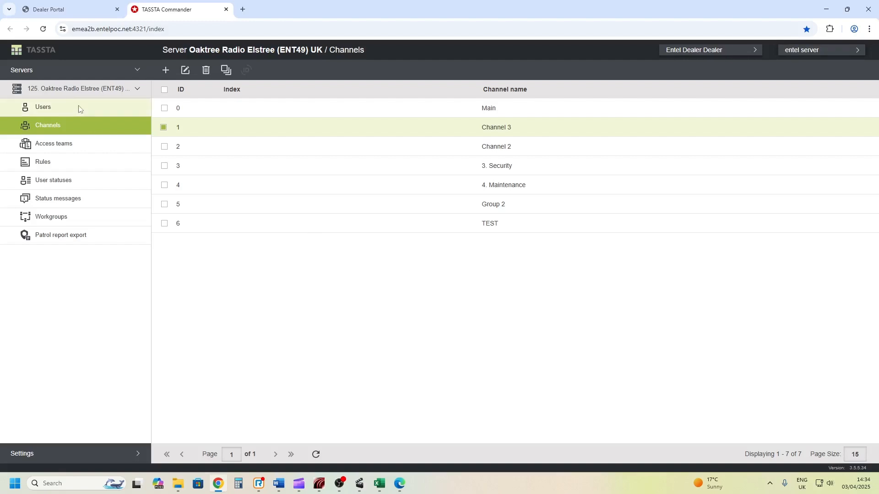
click(67, 92)
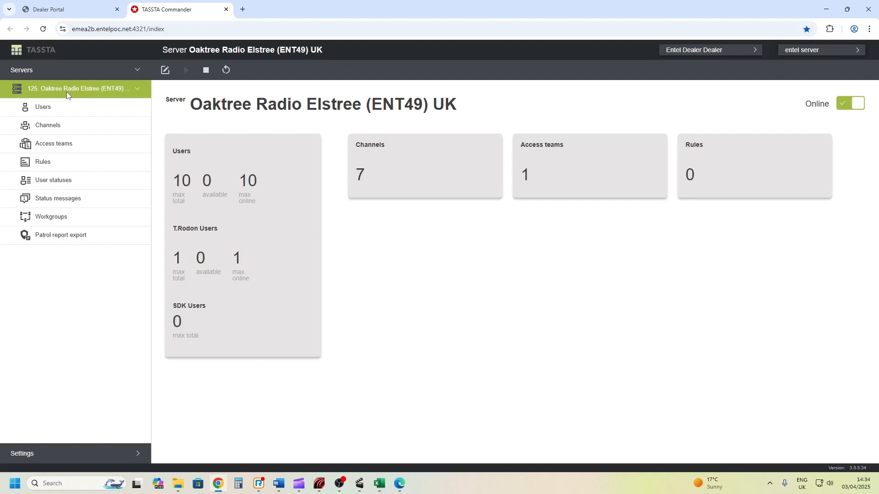